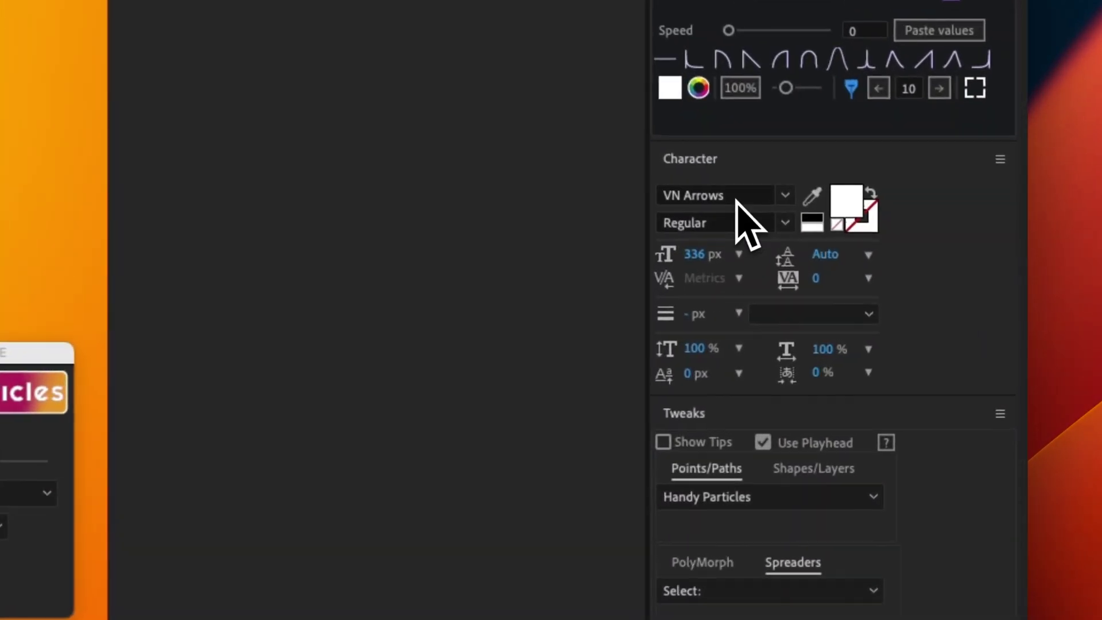
Type an arrow glyph in VN Arrows, replace it with the 'b' rounded arrow, and centre it in the red circle
click(733, 195)
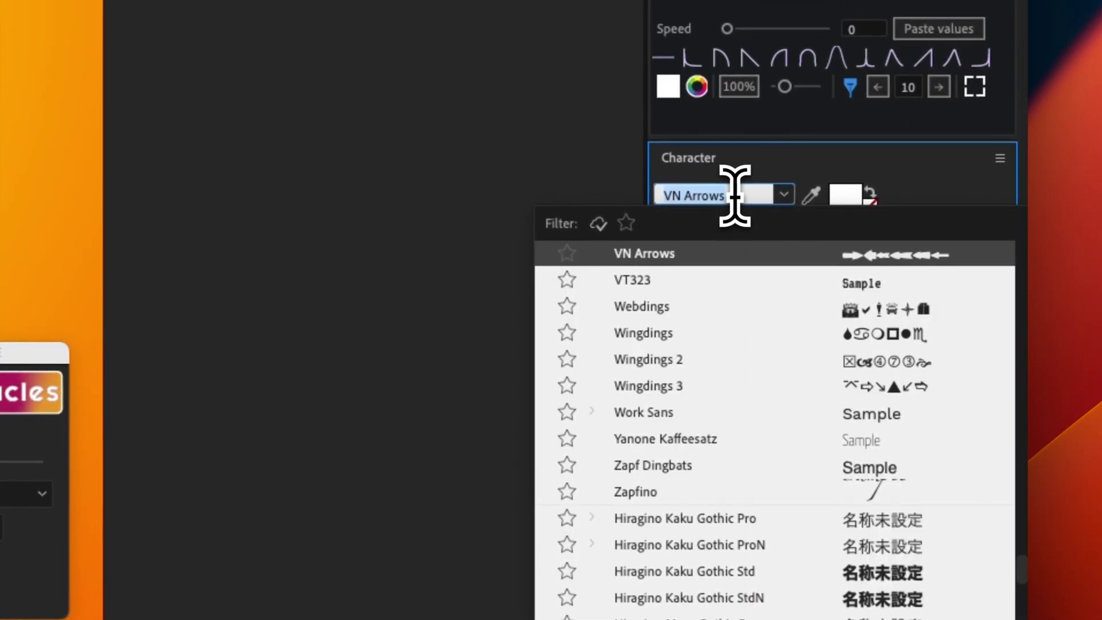
key(Escape)
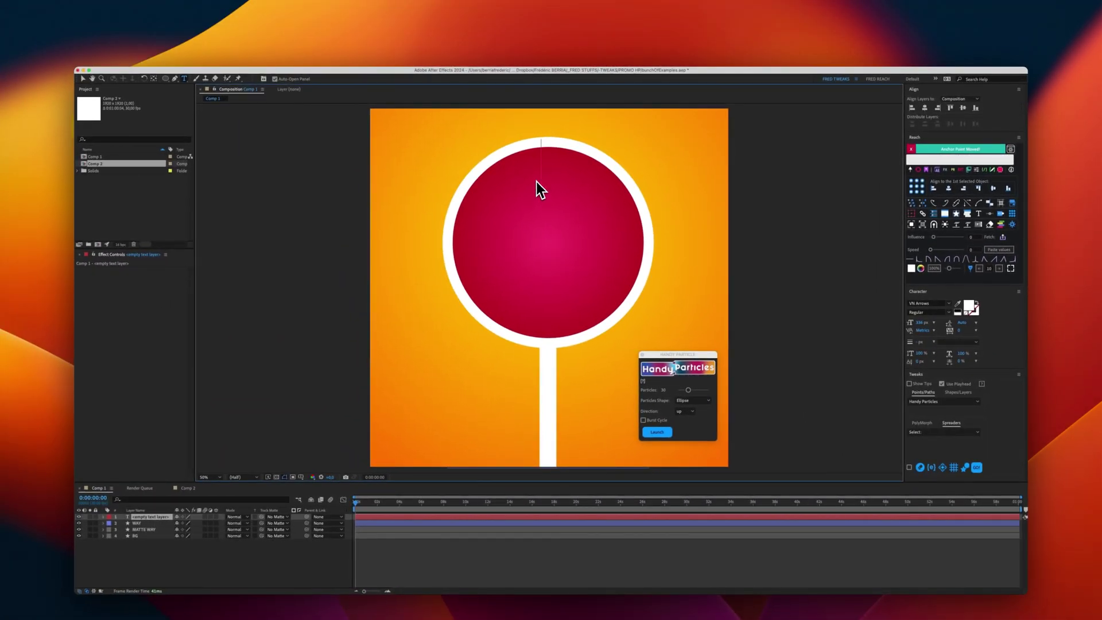
text(a)
key(super+a)
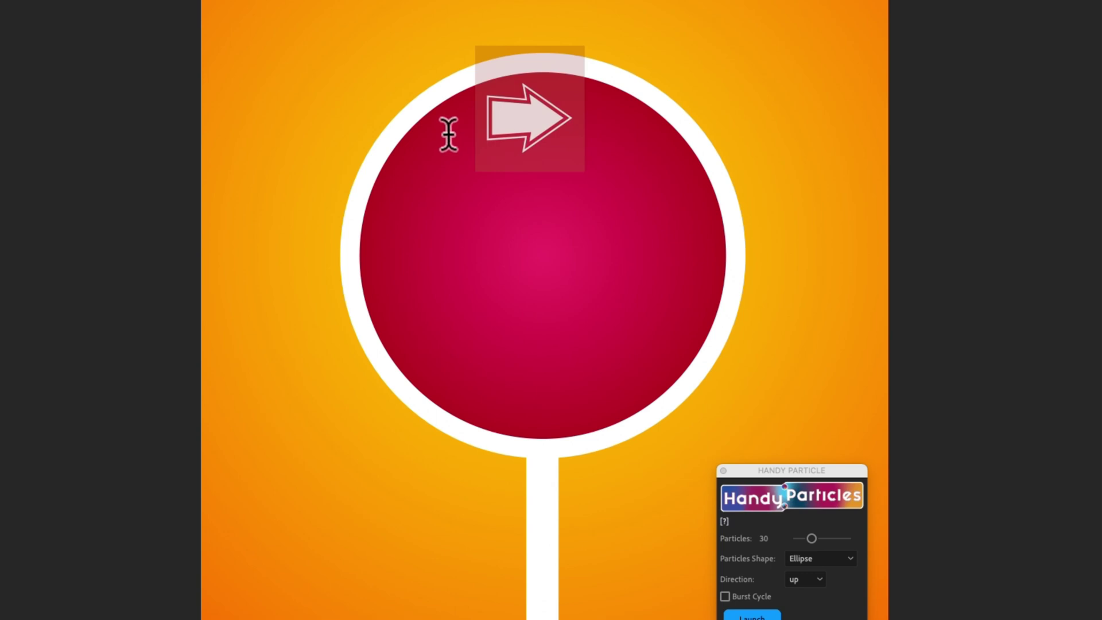
text(b)
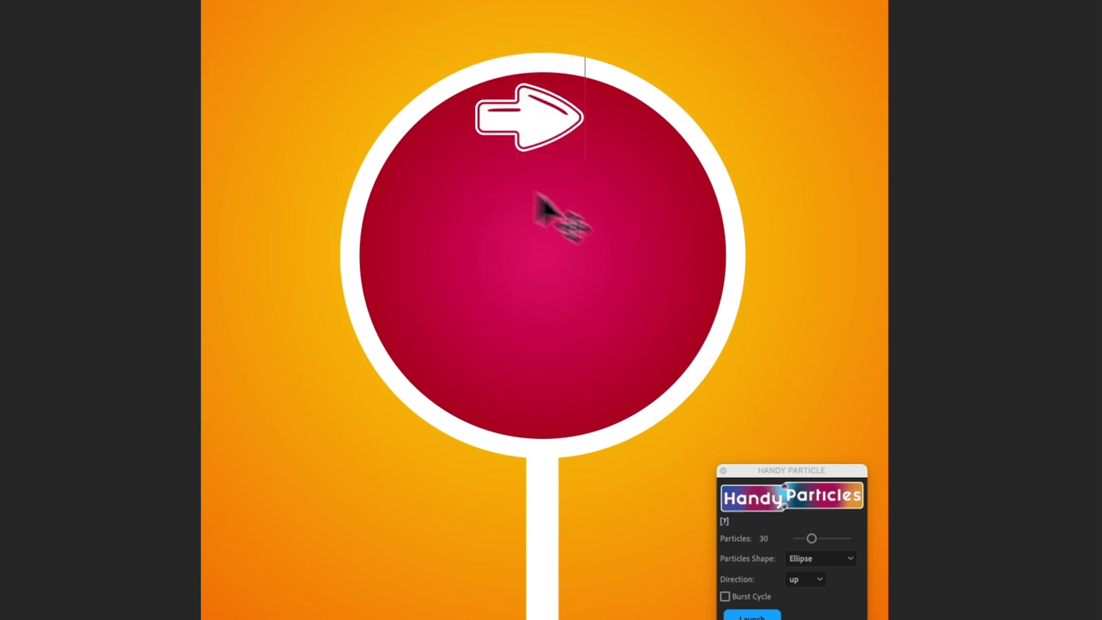
drag(662, 236, 667, 386)
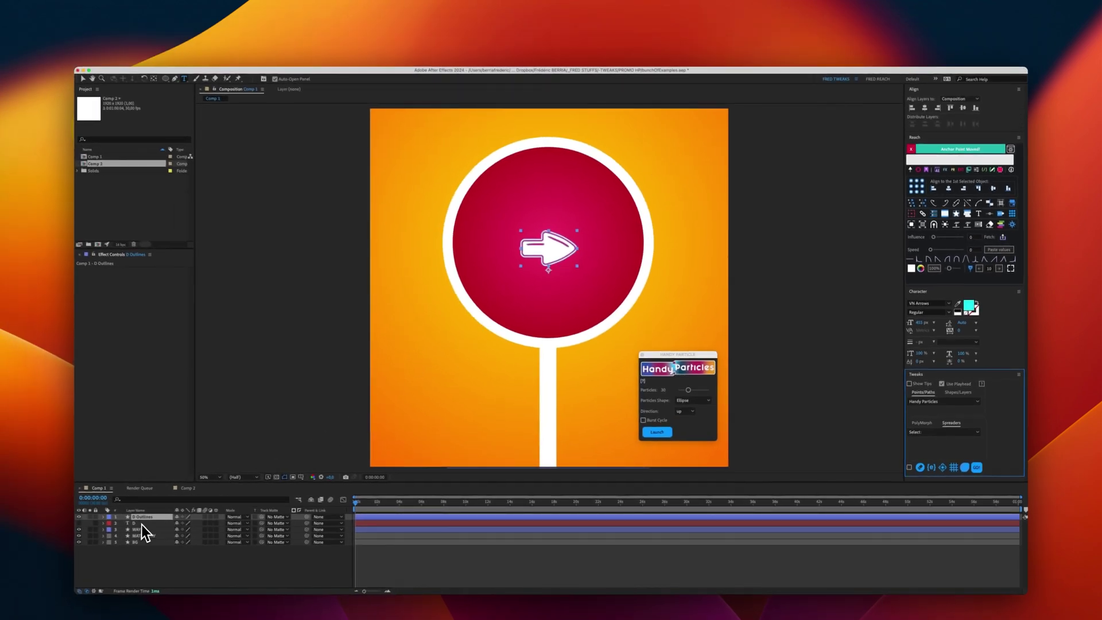
With D Outlines selected, set Handy Particles to 14 particles with Custom Shape and open the direction options
click(133, 523)
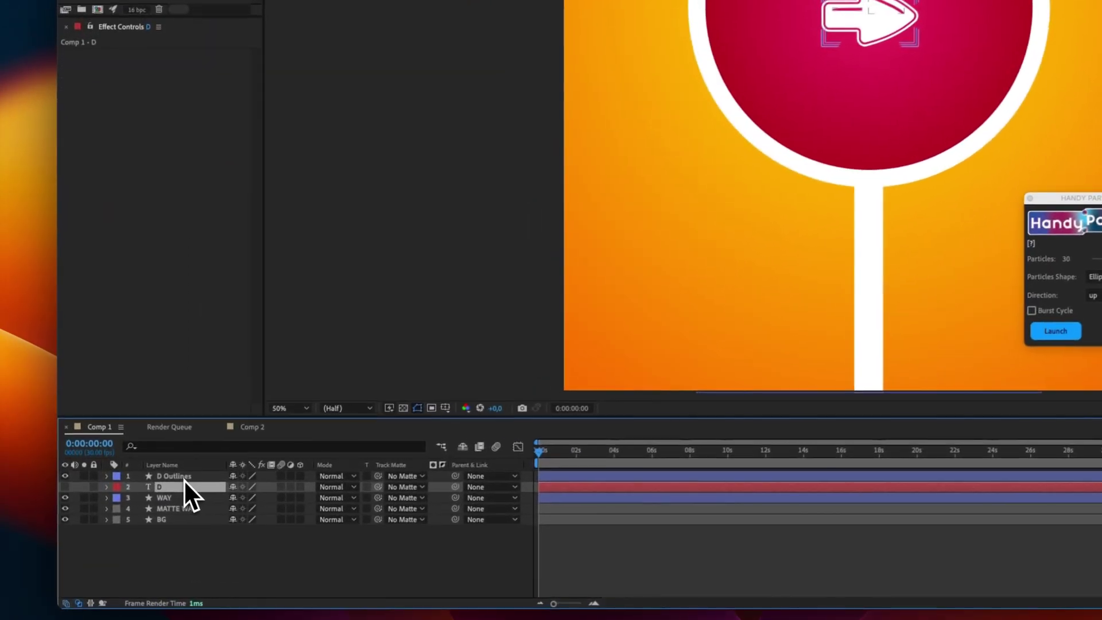
click(184, 478)
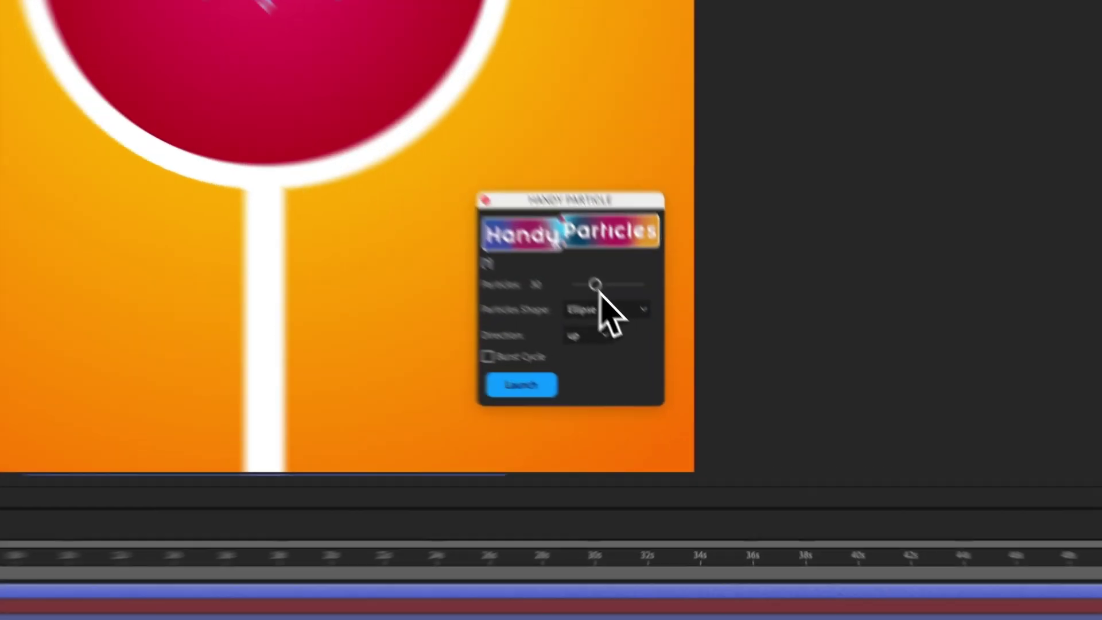
drag(686, 388, 702, 389)
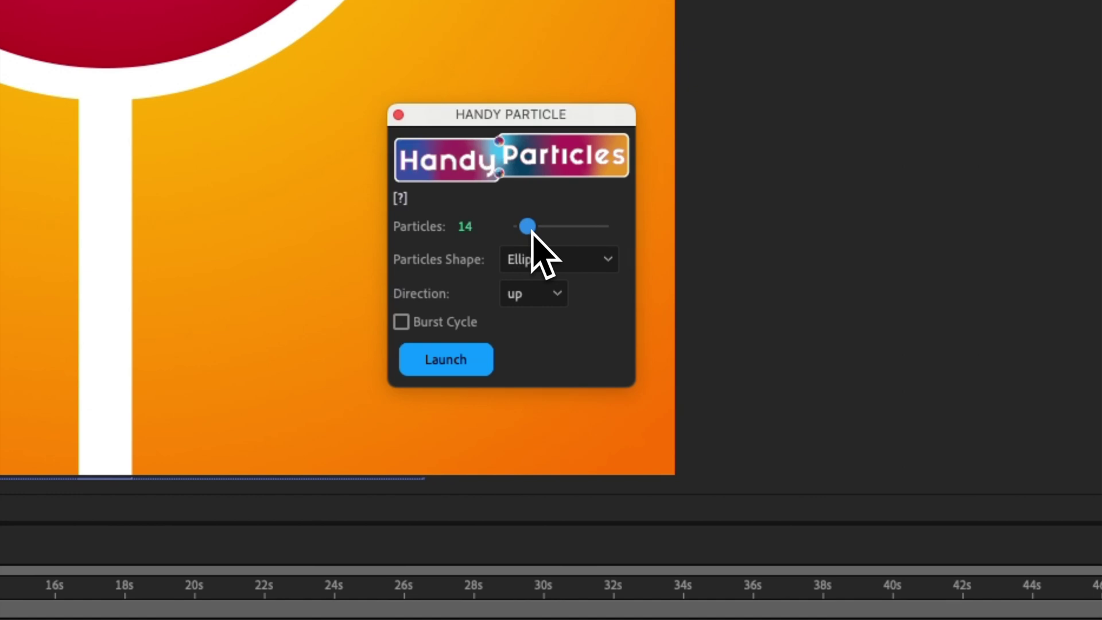
click(570, 265)
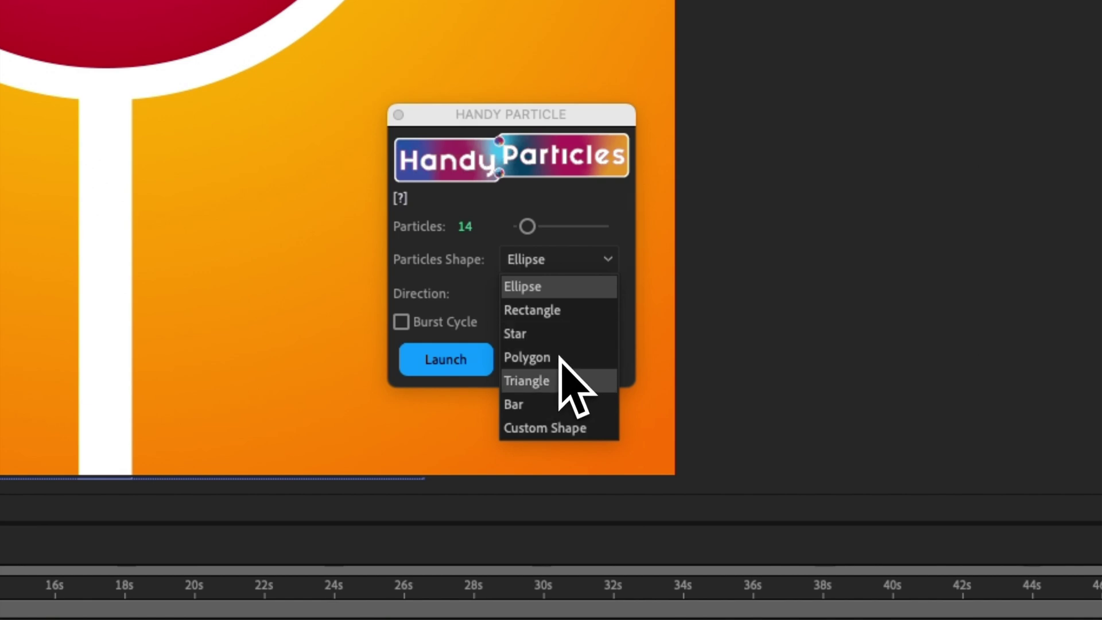
click(555, 428)
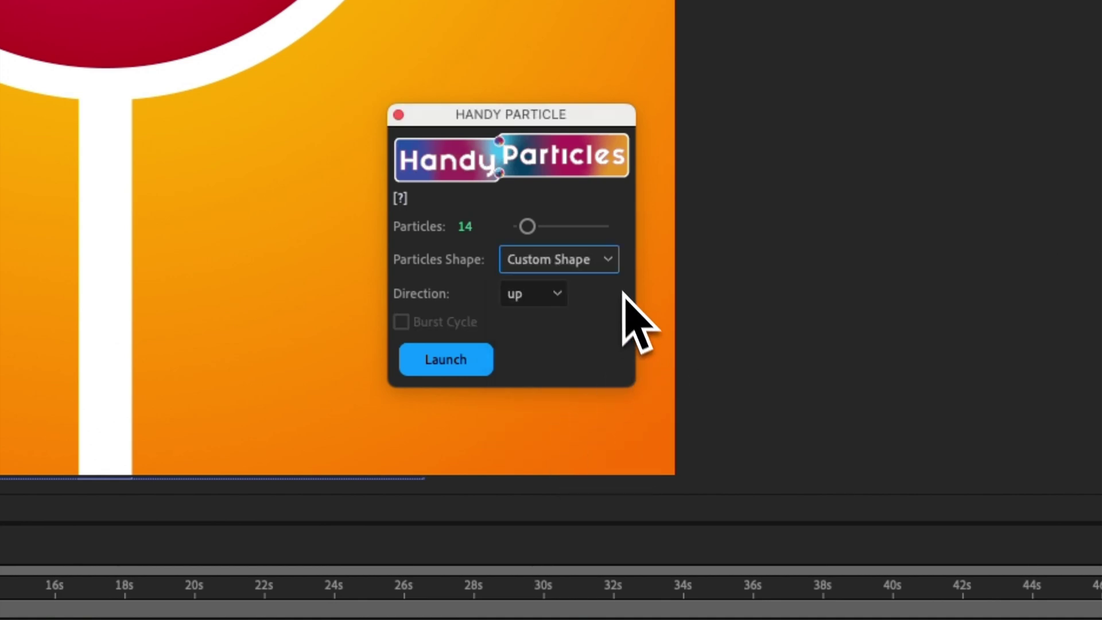
click(556, 295)
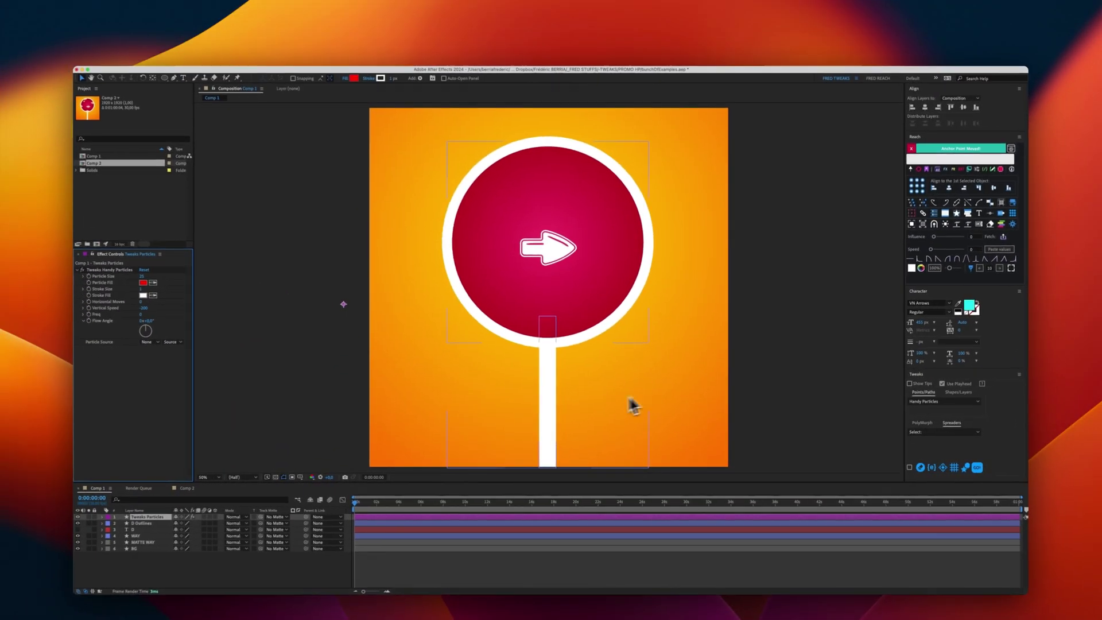
Set the Tweaks Particles source to 2. D Outlines
click(163, 517)
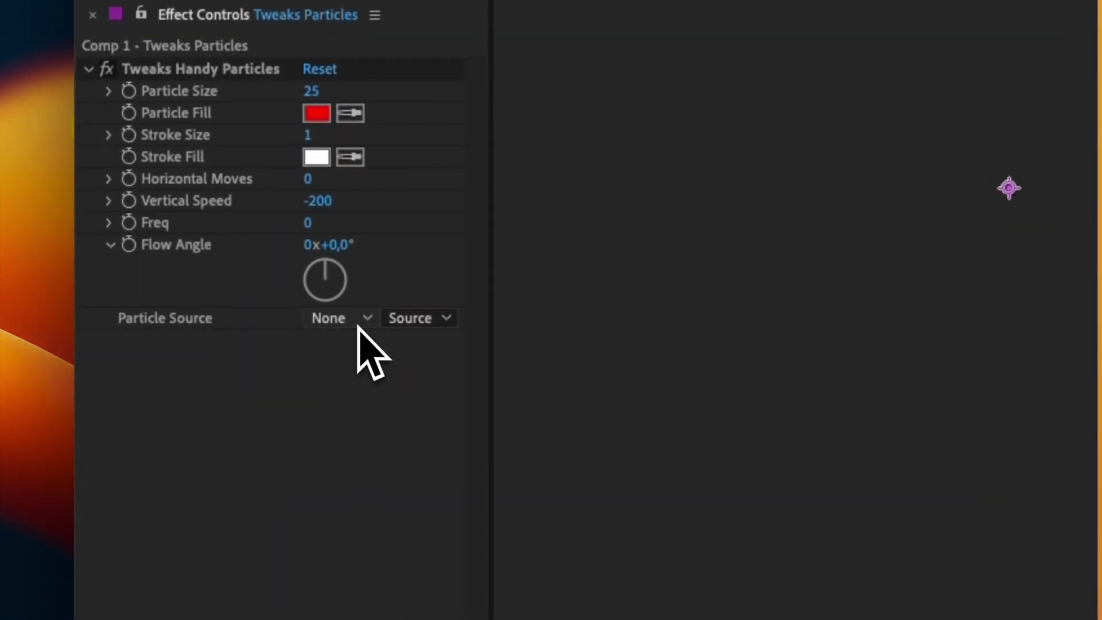
click(358, 325)
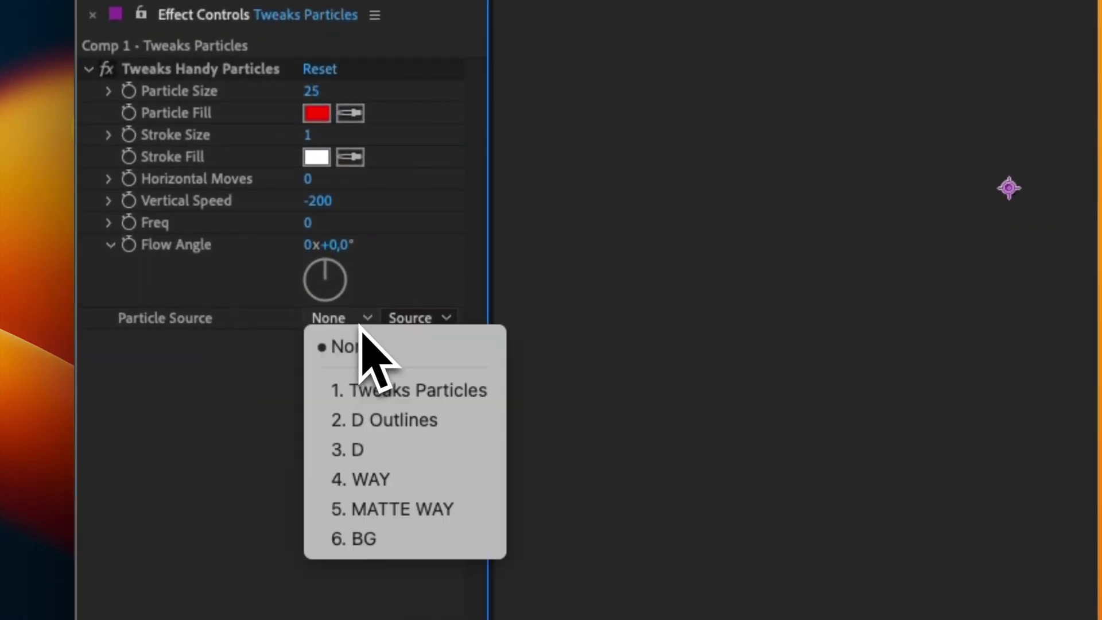
click(457, 422)
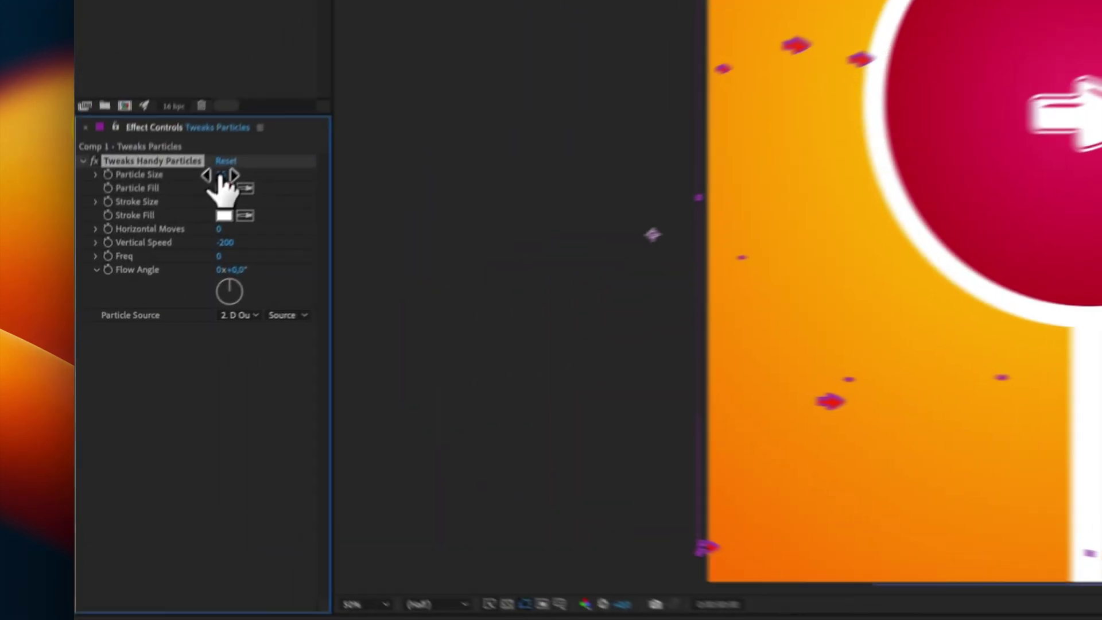
Enlarge the arrow particles to a moderate size and hide the original D Outlines layer
drag(142, 277, 147, 276)
drag(254, 144, 250, 144)
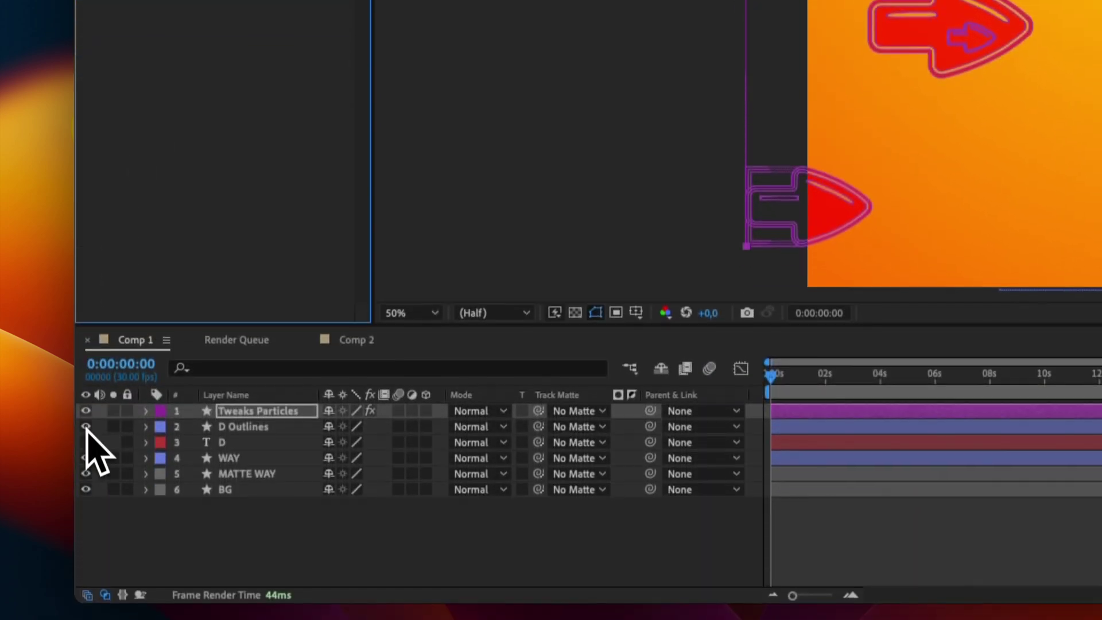
click(86, 427)
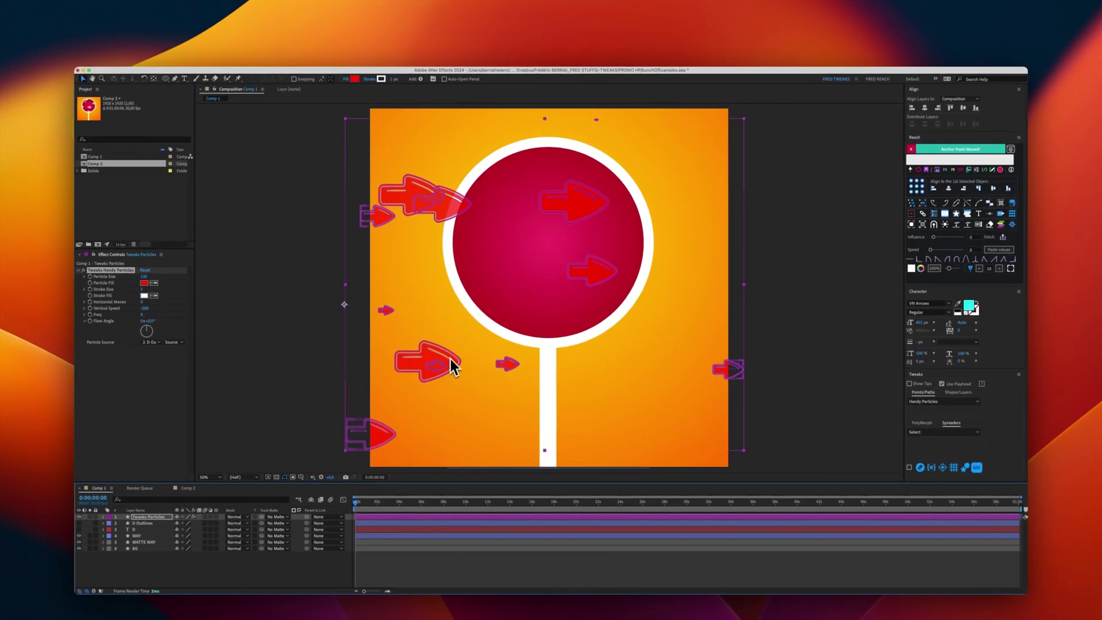
Raise the particle emitter higher on the sign and preview the arrows
drag(453, 367, 450, 344)
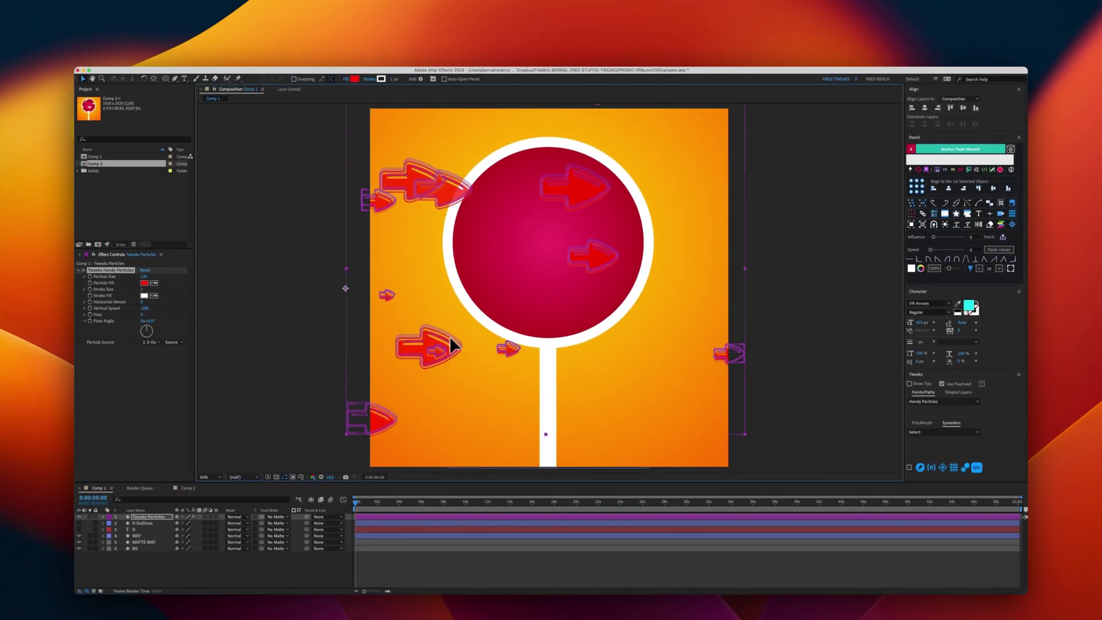
key(space)
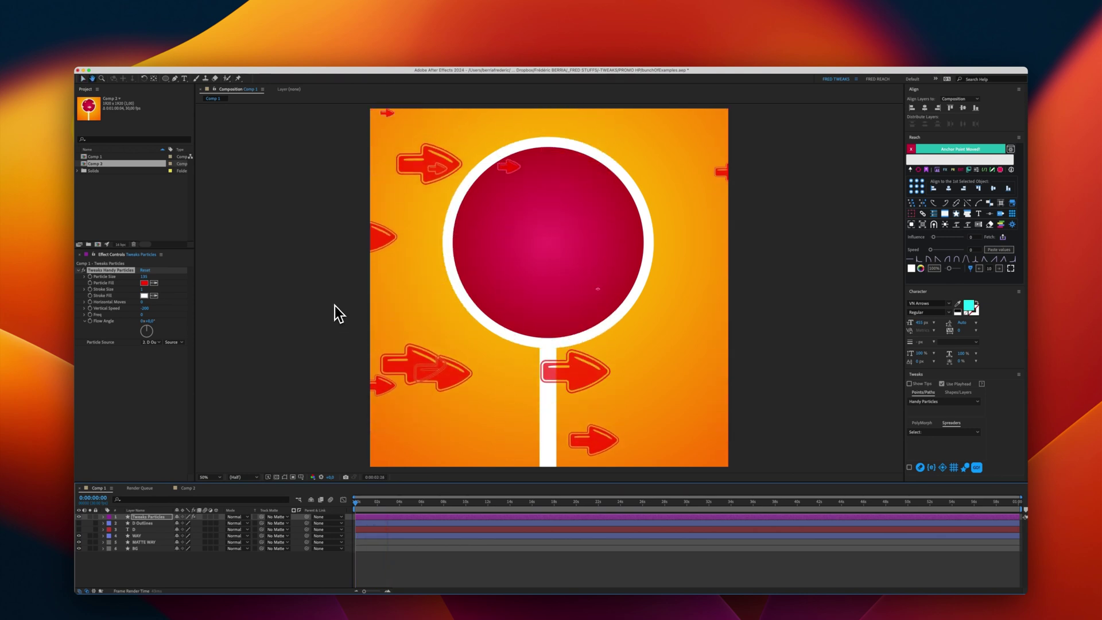
key(space)
drag(374, 507, 353, 507)
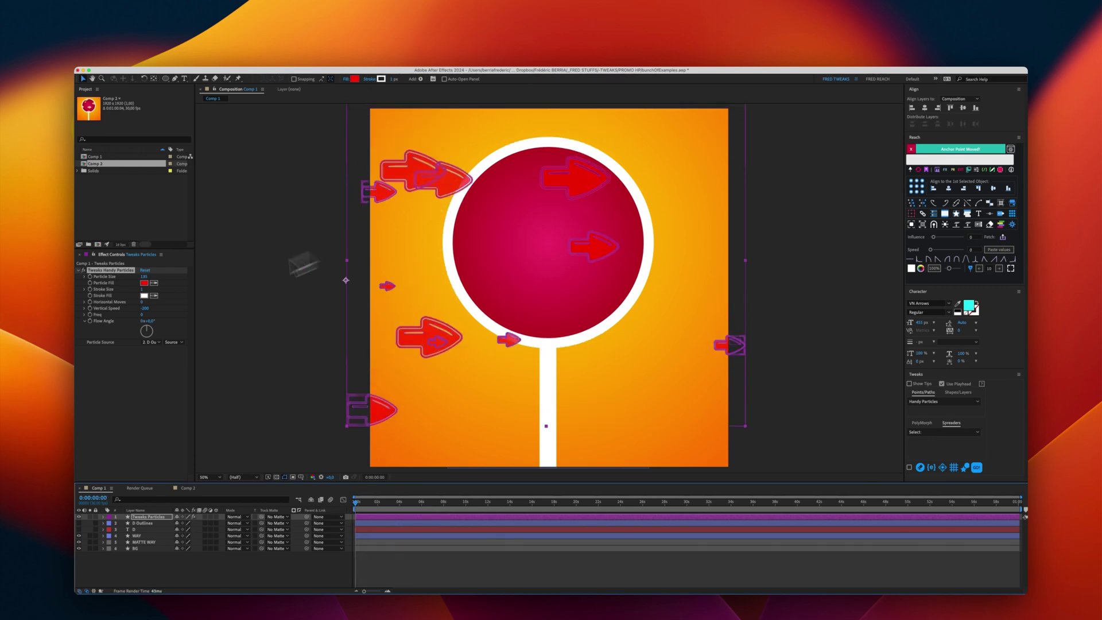
Set the Flow Angle to 90° so the arrows travel sideways
click(150, 322)
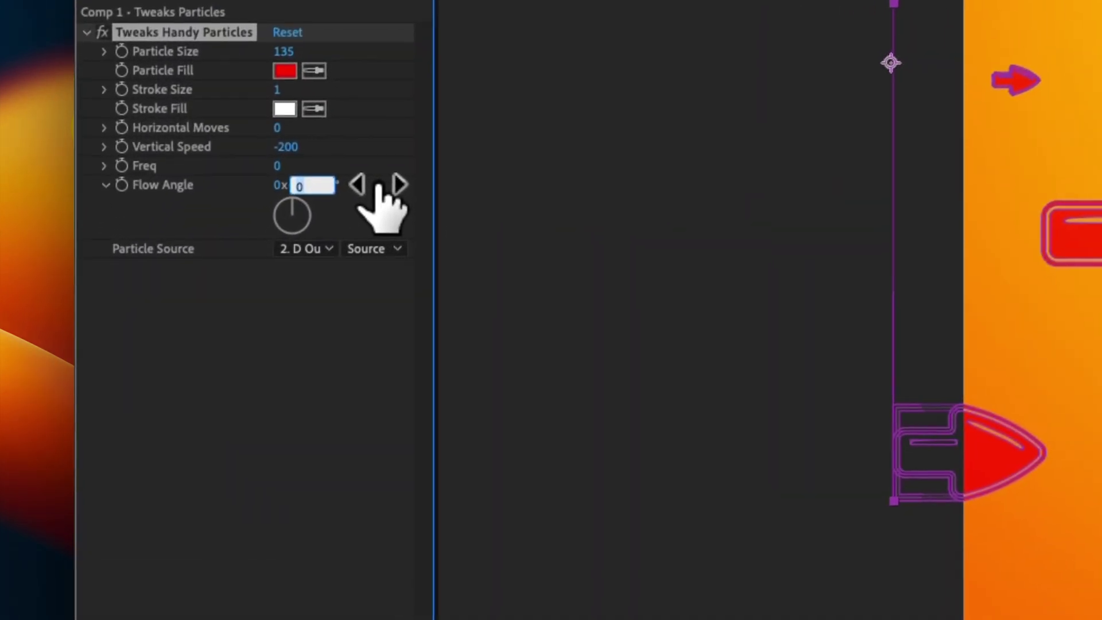
text(90)
key(Return)
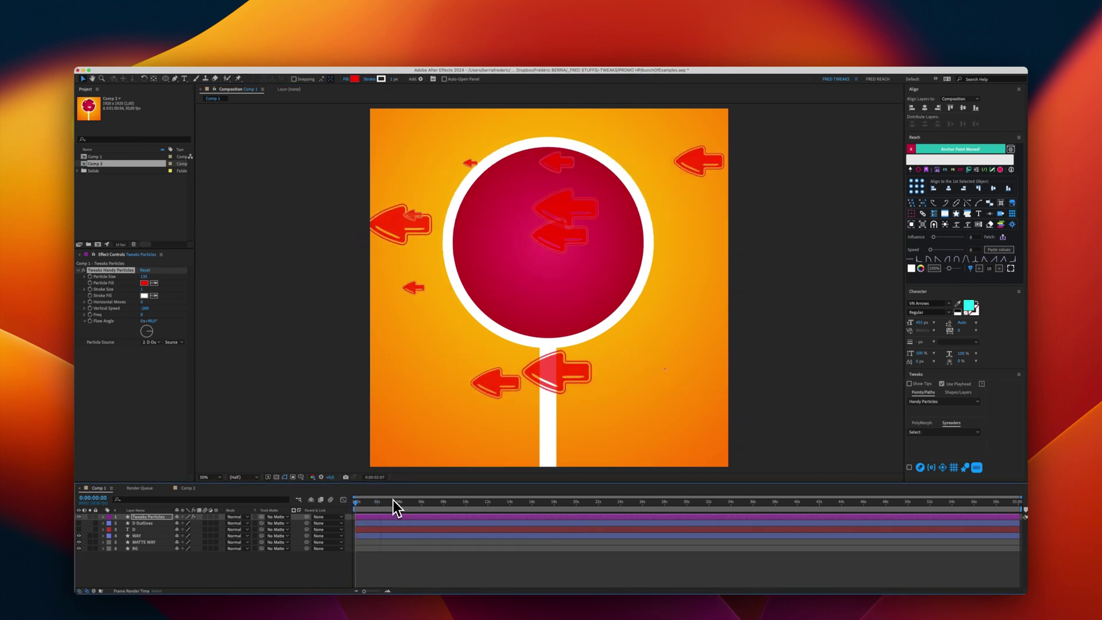
key(space)
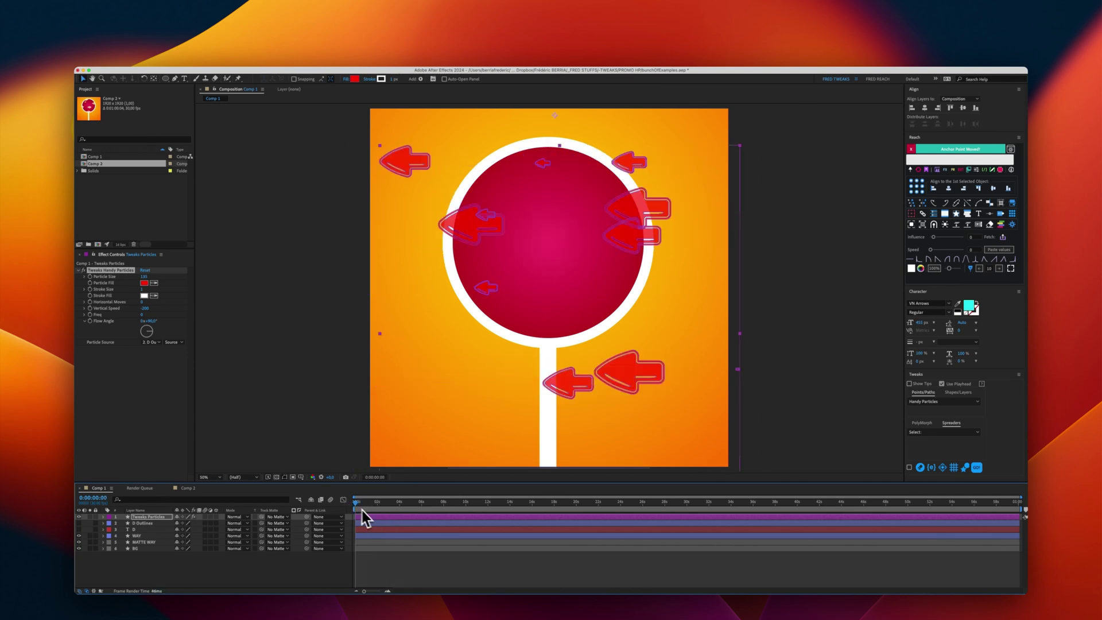
Flip the Tweaks Particles layer vertically with Transform > Flip Vertical
right_click(371, 519)
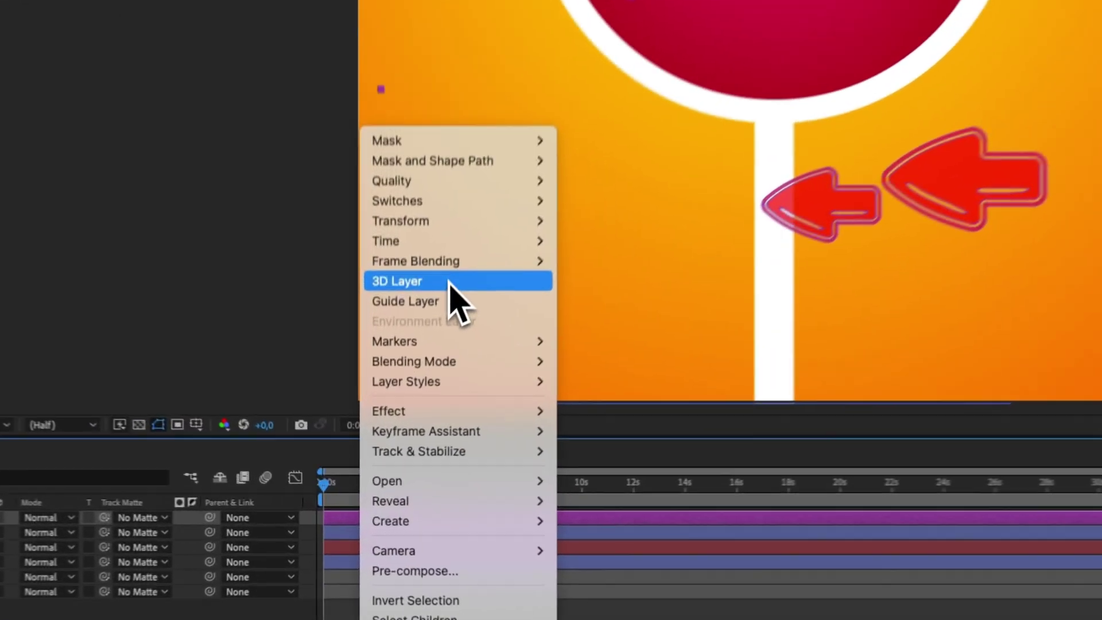
mouse_move(464, 221)
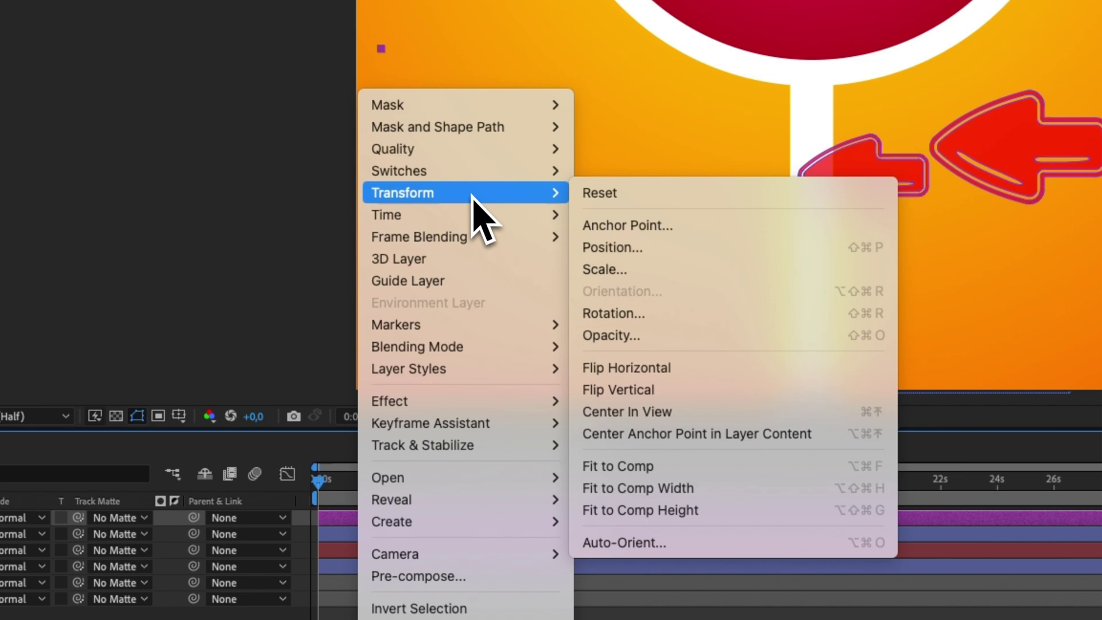
click(696, 401)
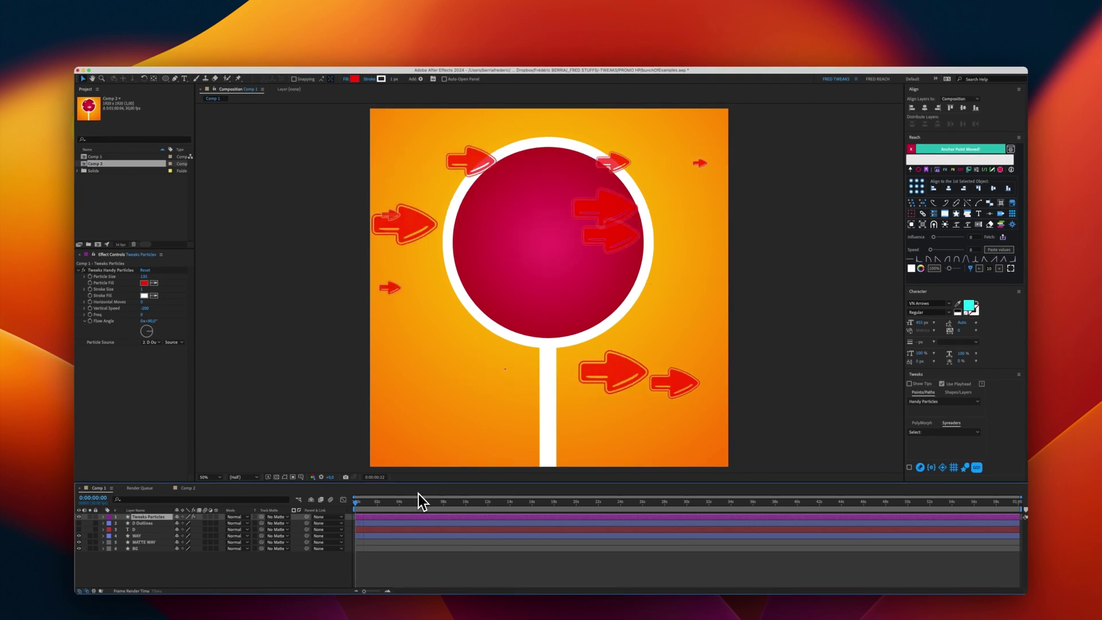
Change the particles' Vertical Speed value, previewing the animation
click(146, 310)
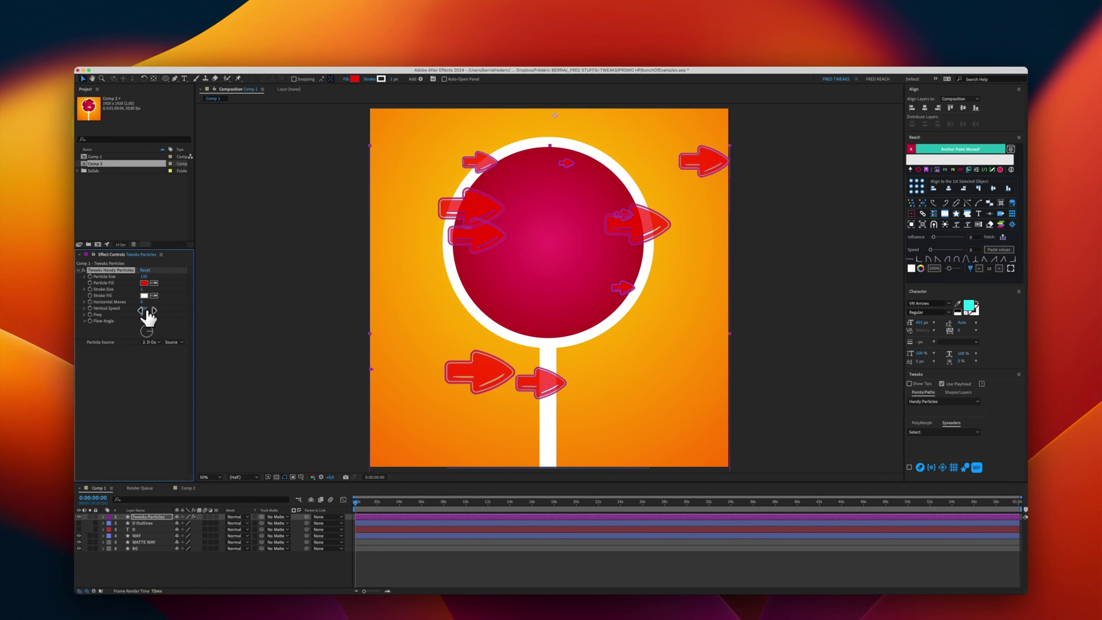
key(space)
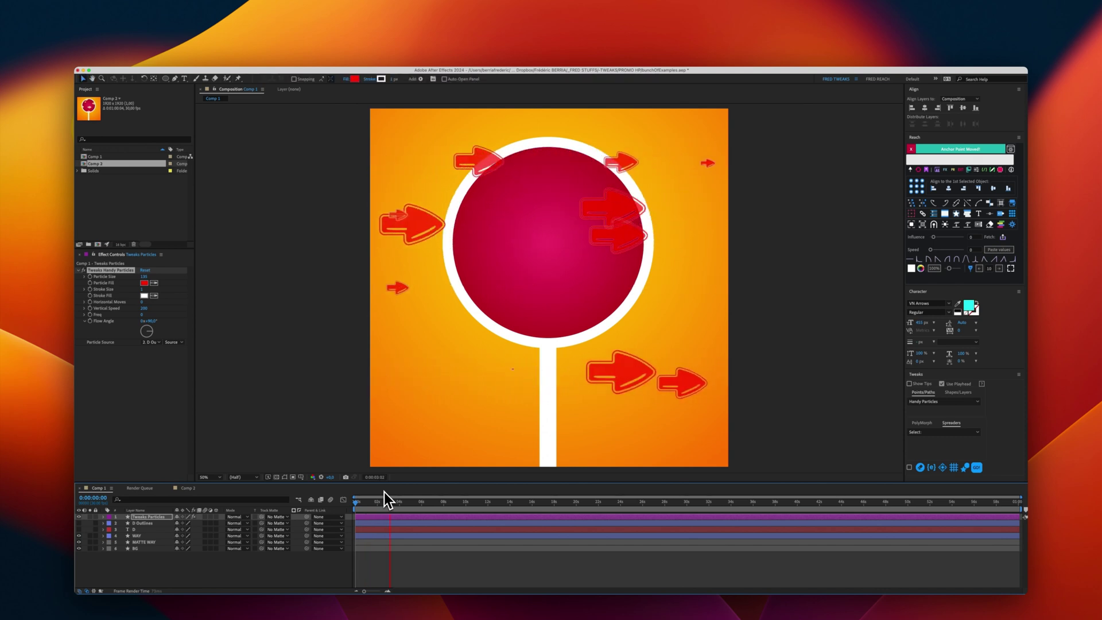
click(147, 309)
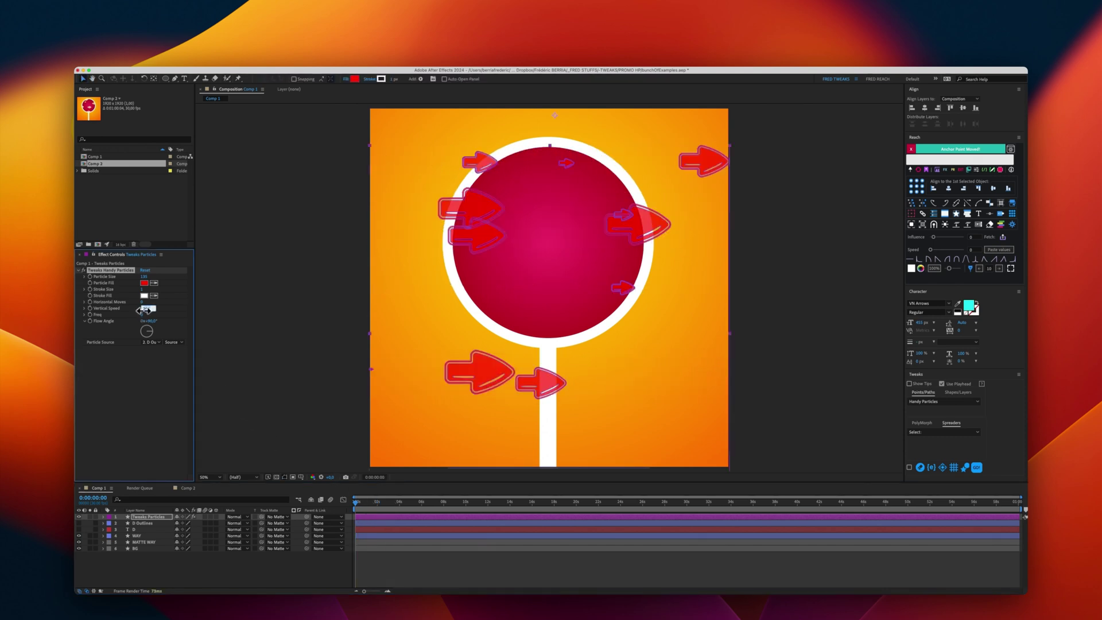
key(Return)
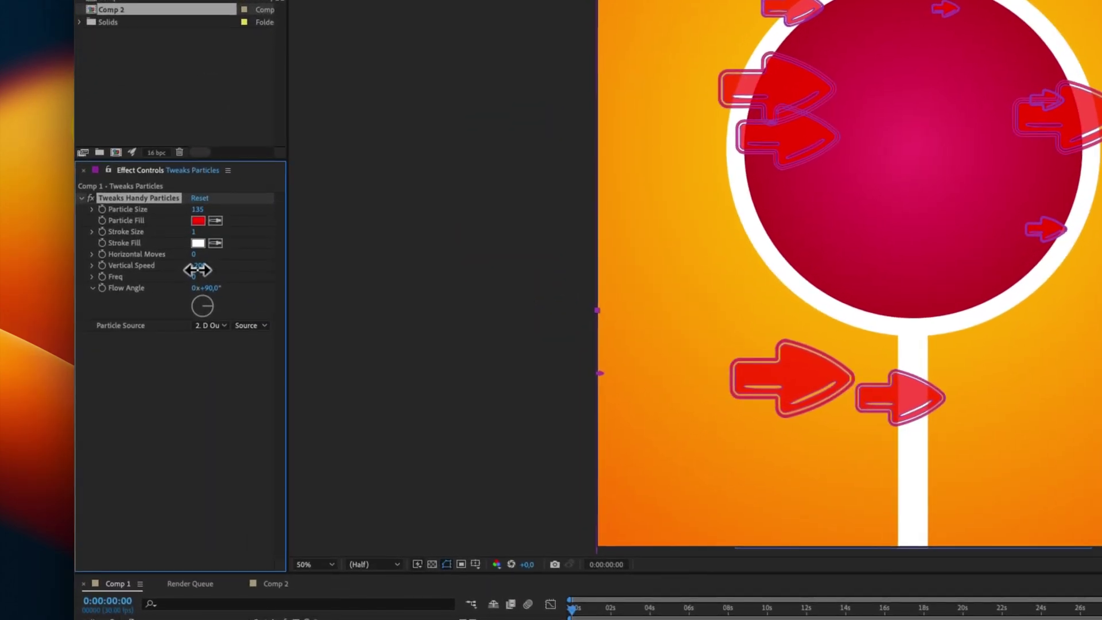
Give the particles a white fill, yellow (FFE100) stroke and stroke size 5
click(198, 221)
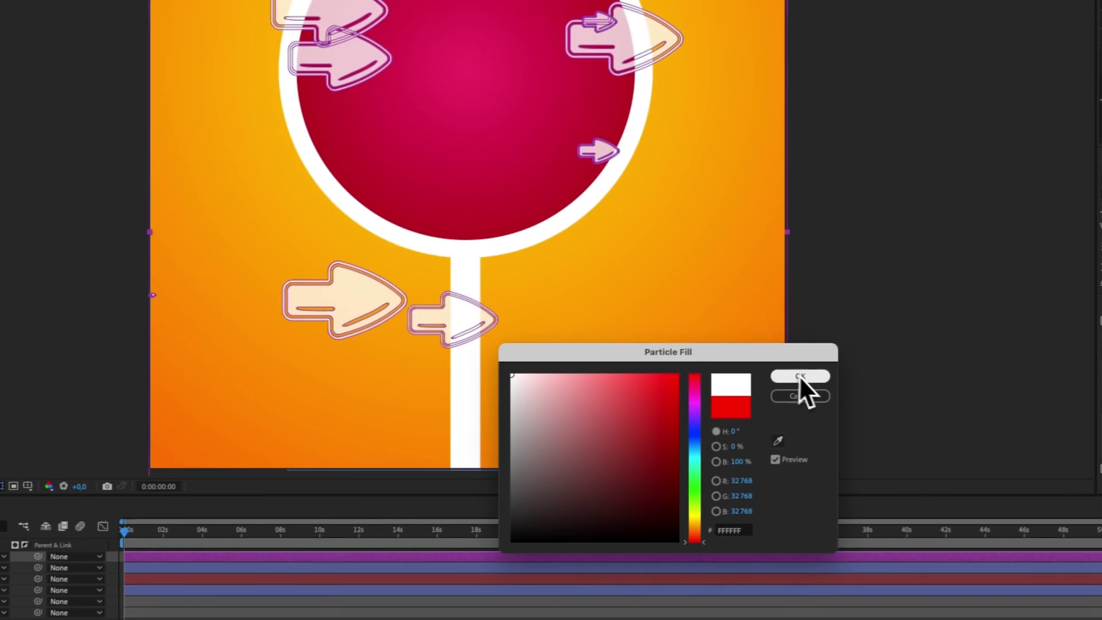
click(893, 360)
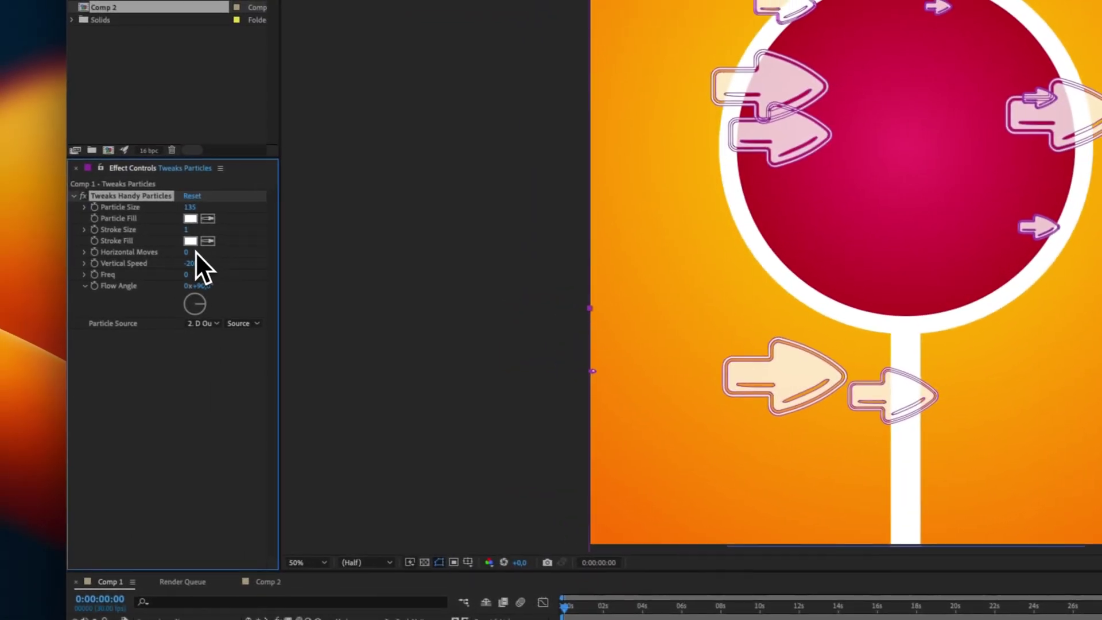
click(191, 242)
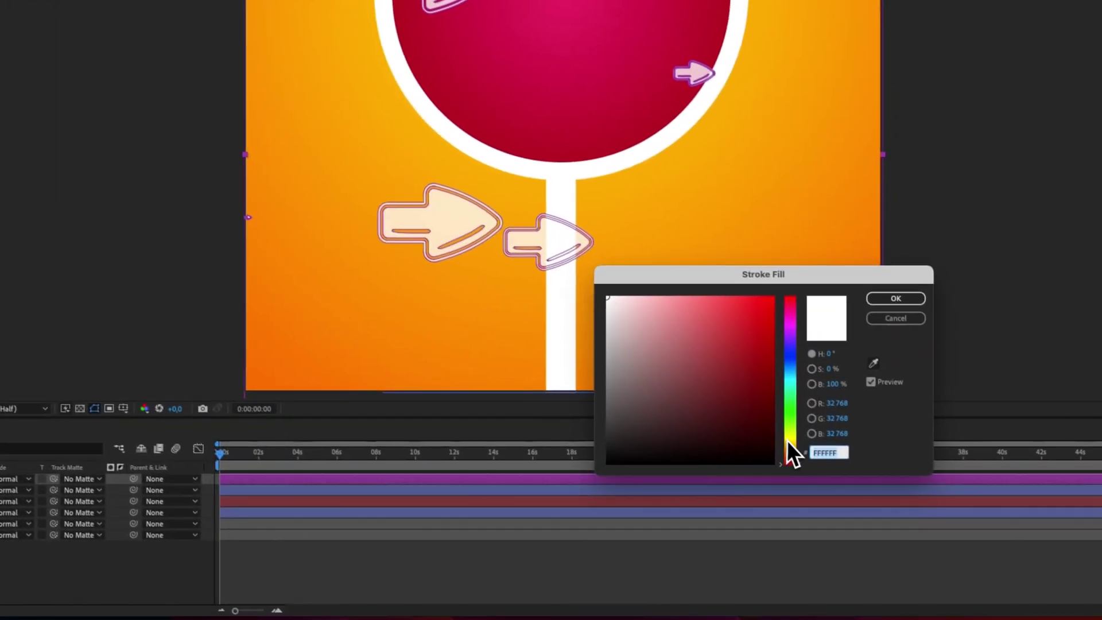
click(786, 441)
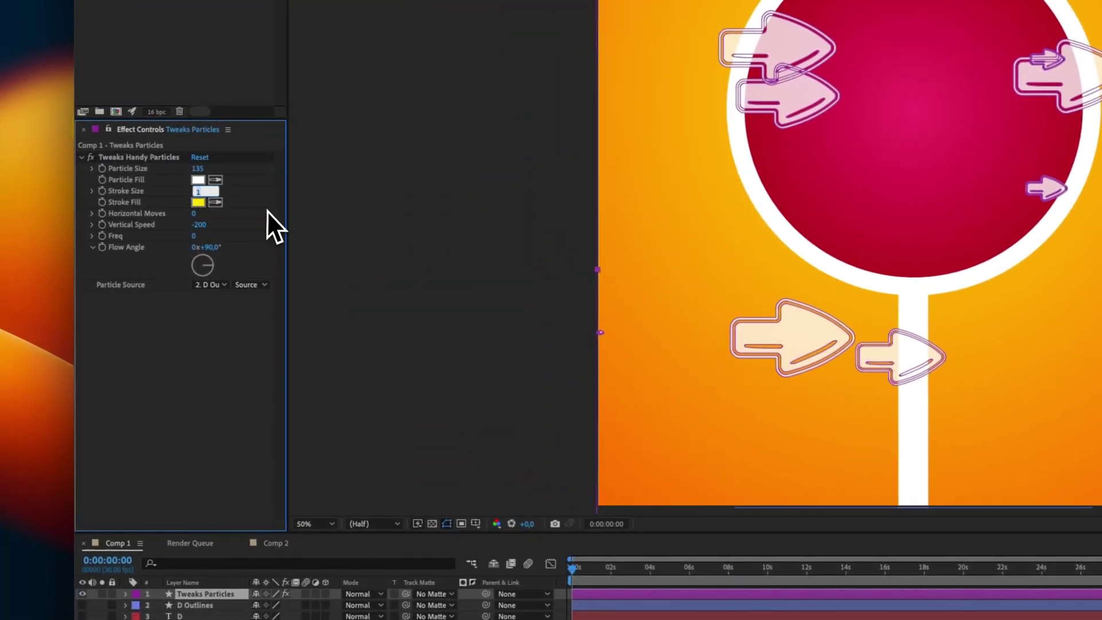
text(5)
key(Return)
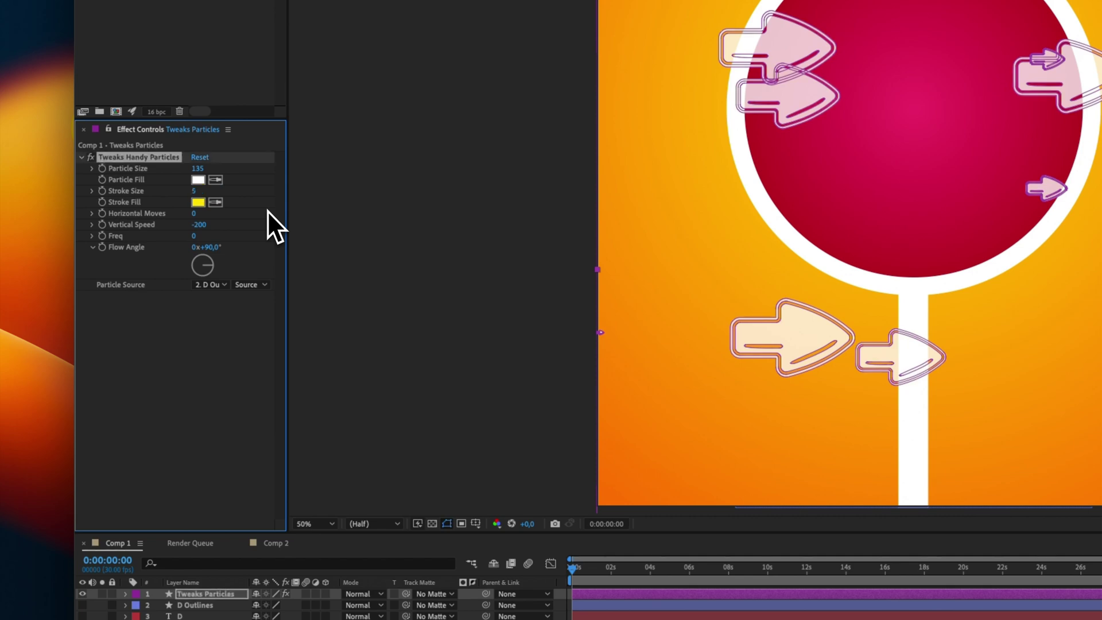
click(257, 466)
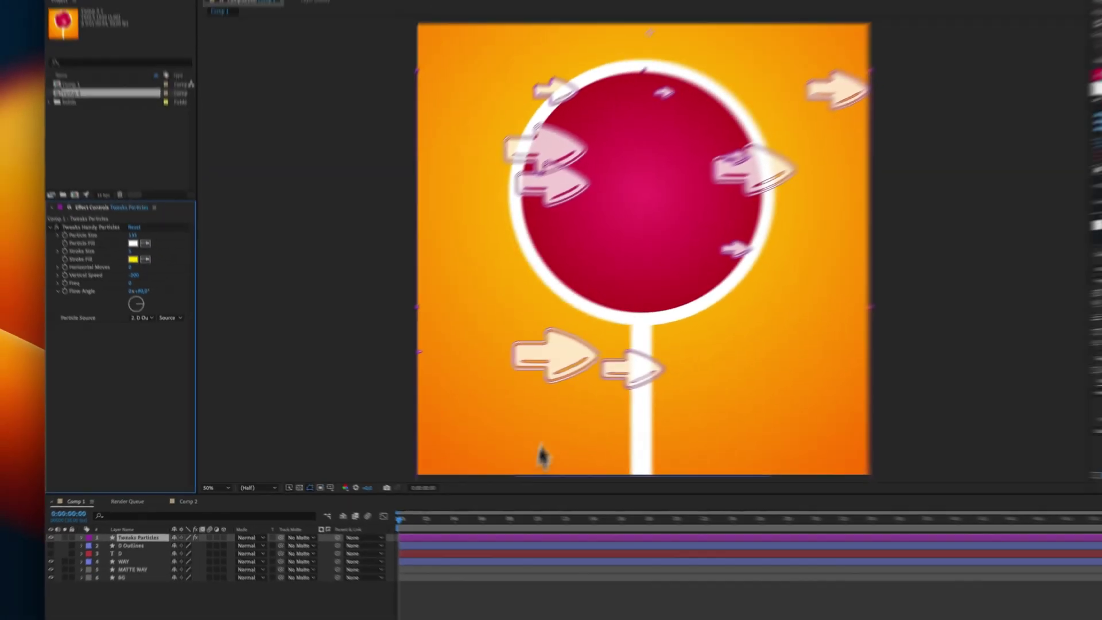
Preview the recoloured particles and try a smaller Scale, reverting to 51.2%
key(space)
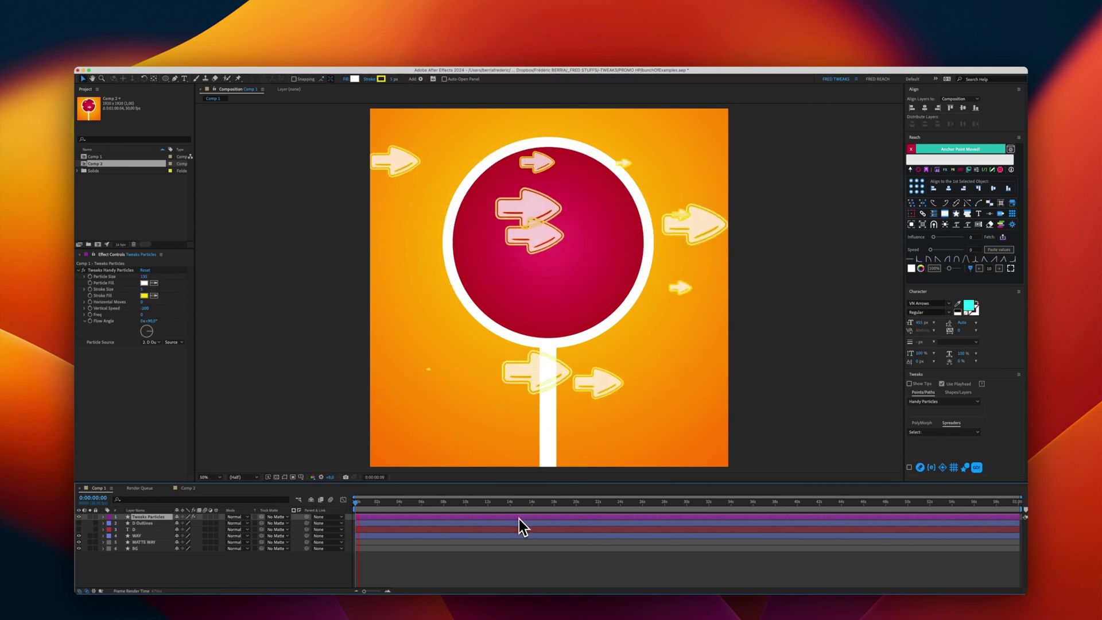
key(s)
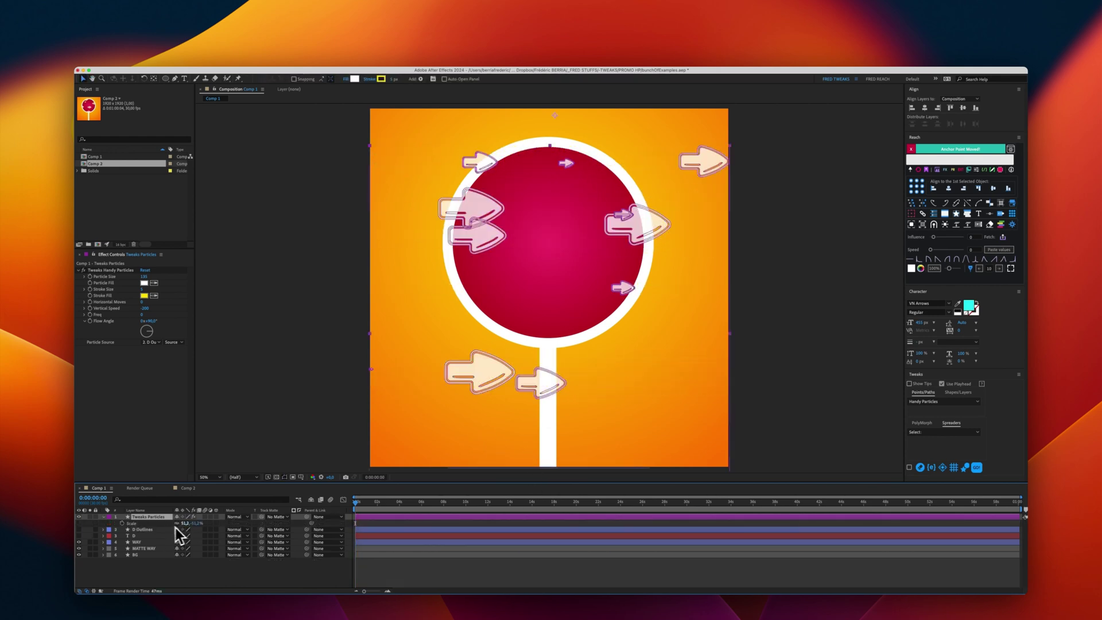
mouse_move(182, 522)
mouse_down()
mouse_move(166, 523)
mouse_move(182, 524)
mouse_up()
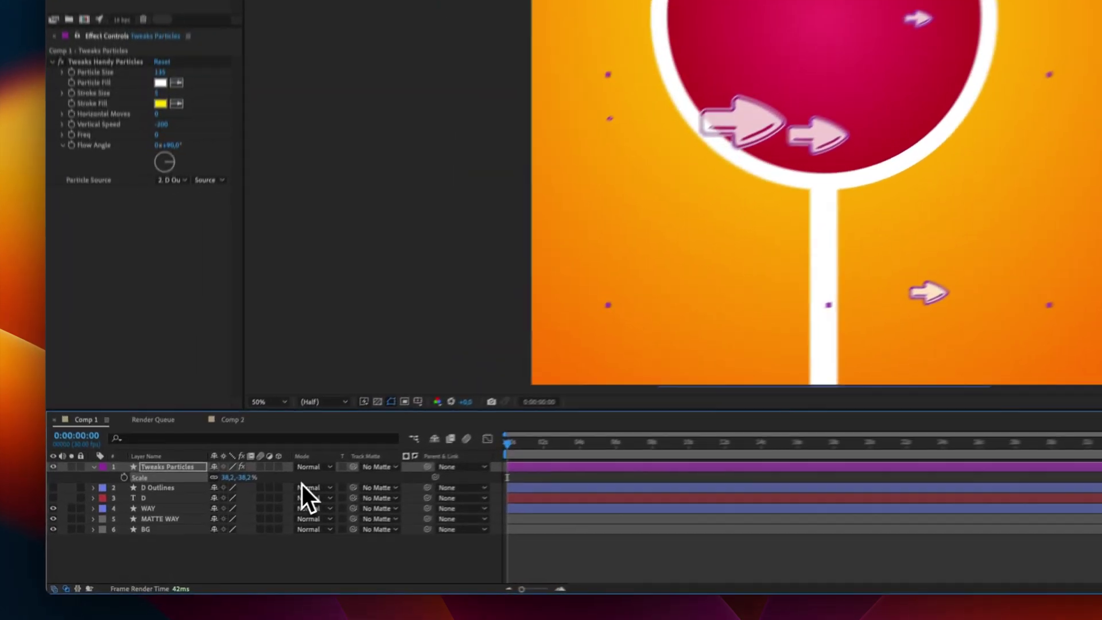
key(super+z)
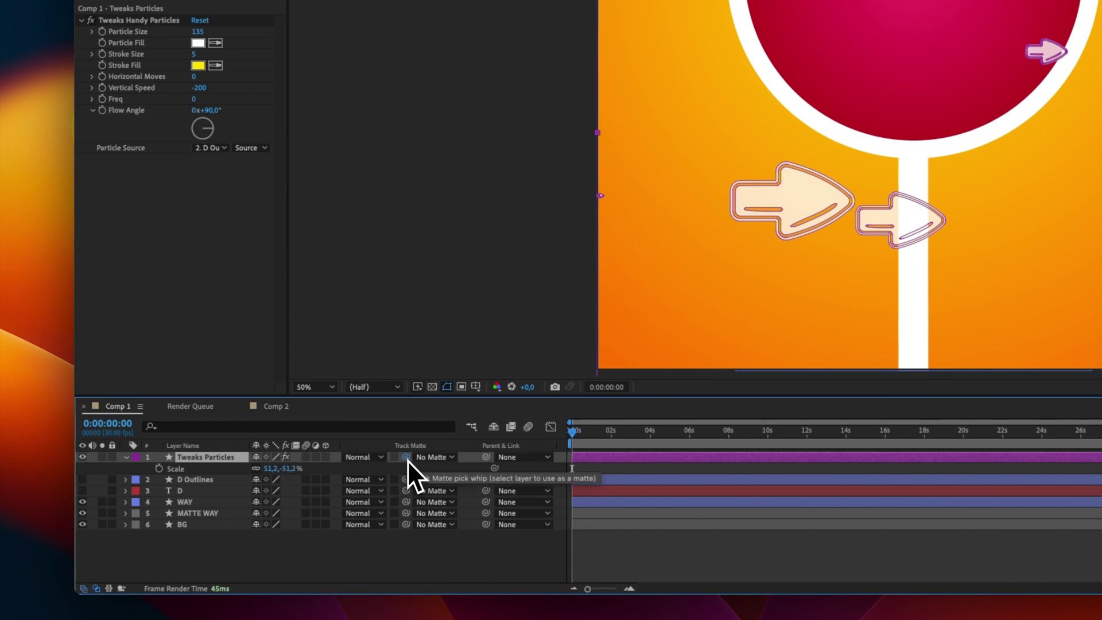
Use MATTE WAY as the particles' track matte, nudge the layer, and preview
drag(407, 460, 211, 512)
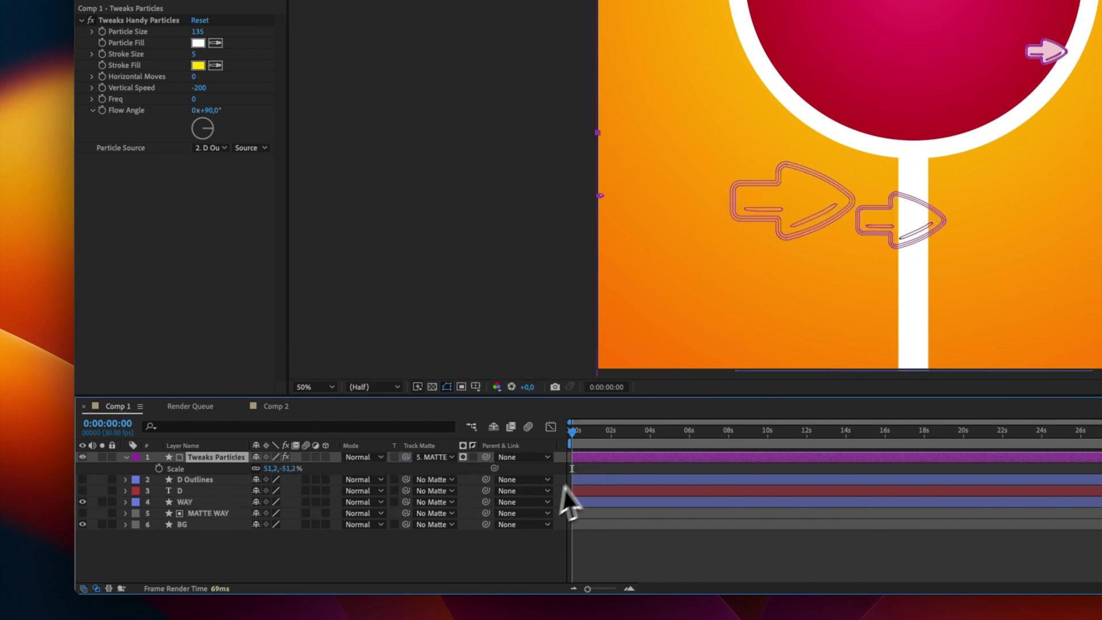
key(space)
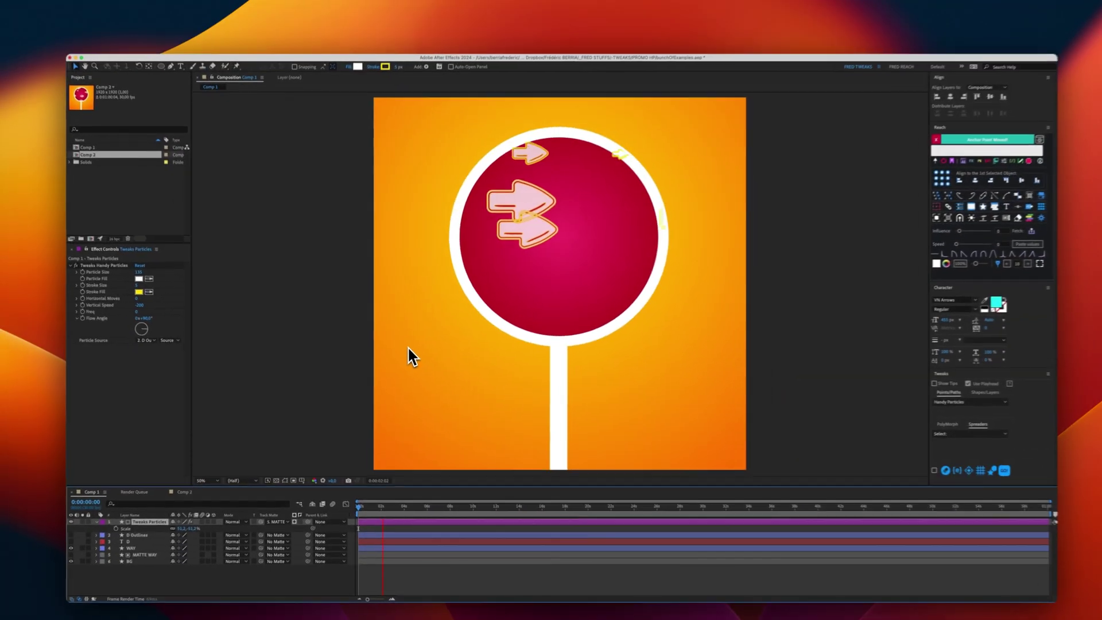
key(space)
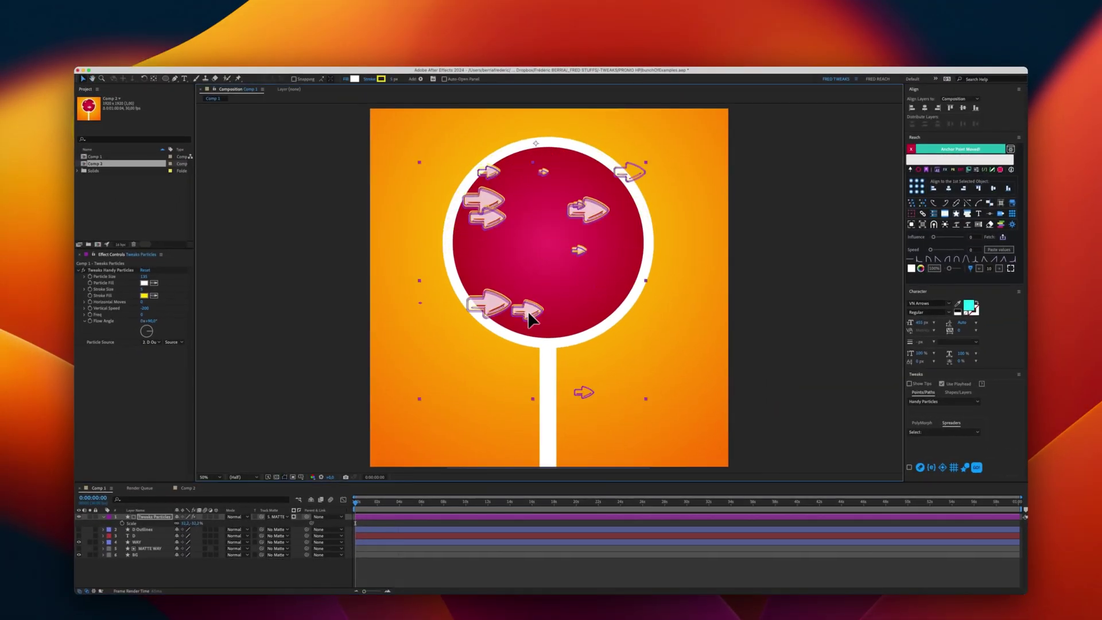
drag(529, 318, 526, 319)
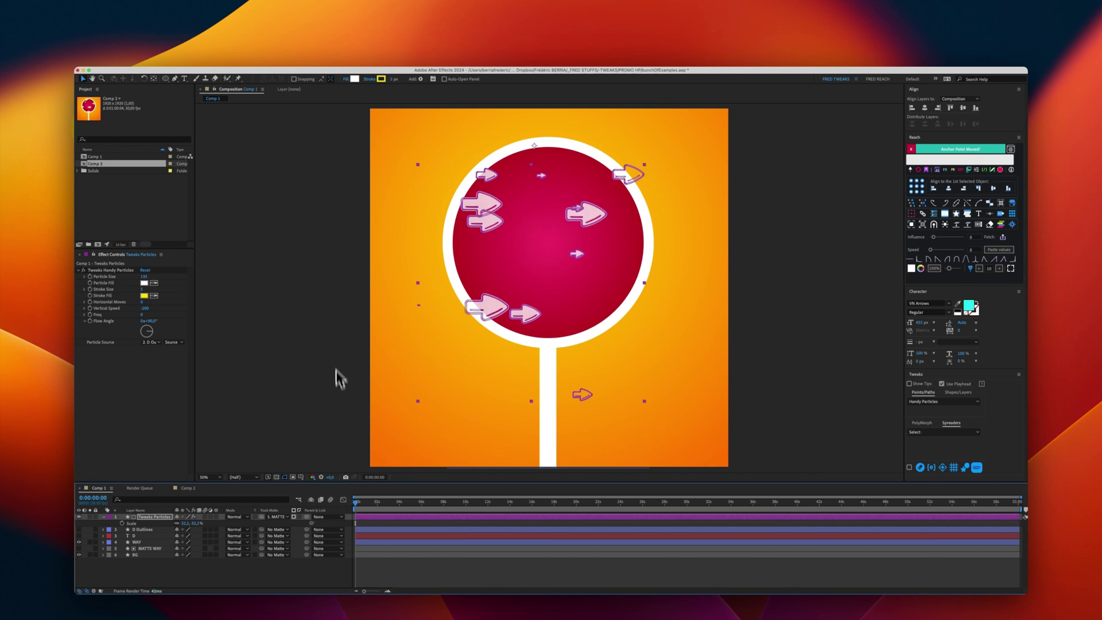
key(space)
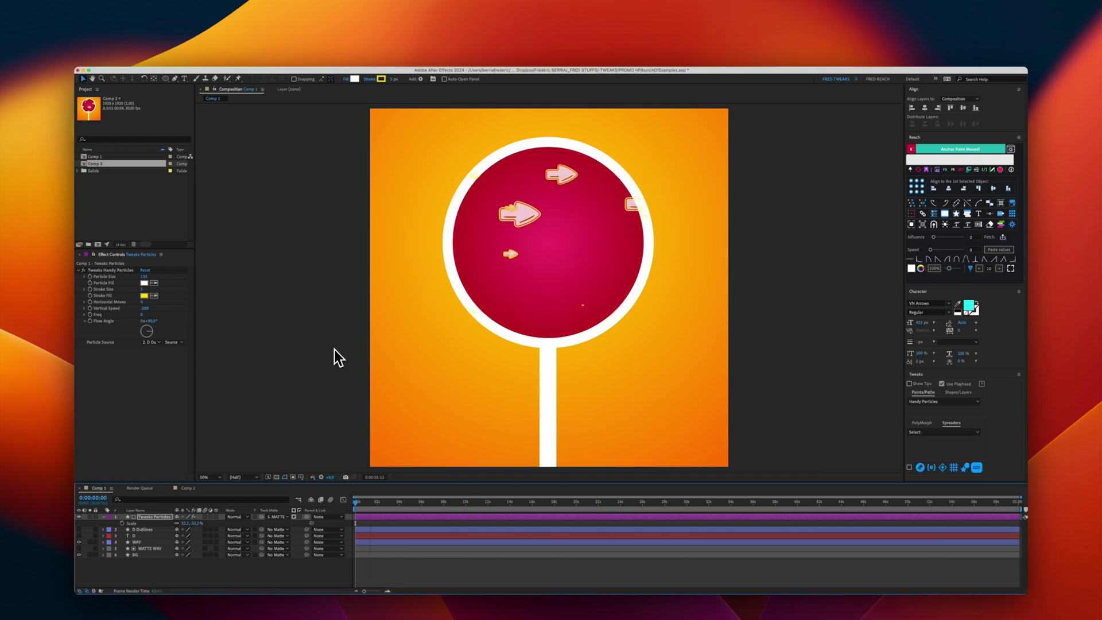